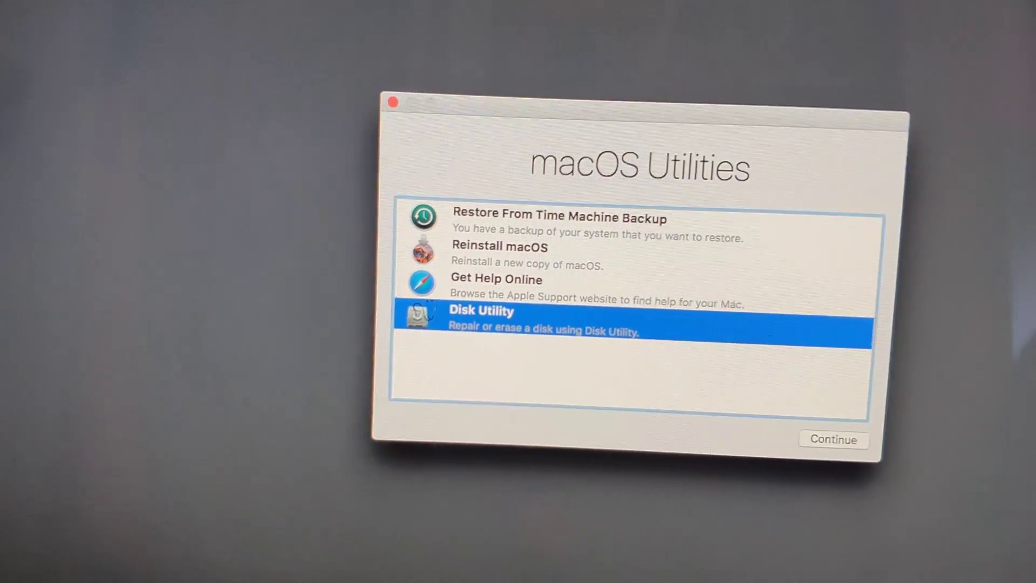
# - Select Disk Utility in macOS Utilities and launch it
pyautogui.press('Up')
pyautogui.press('Down')
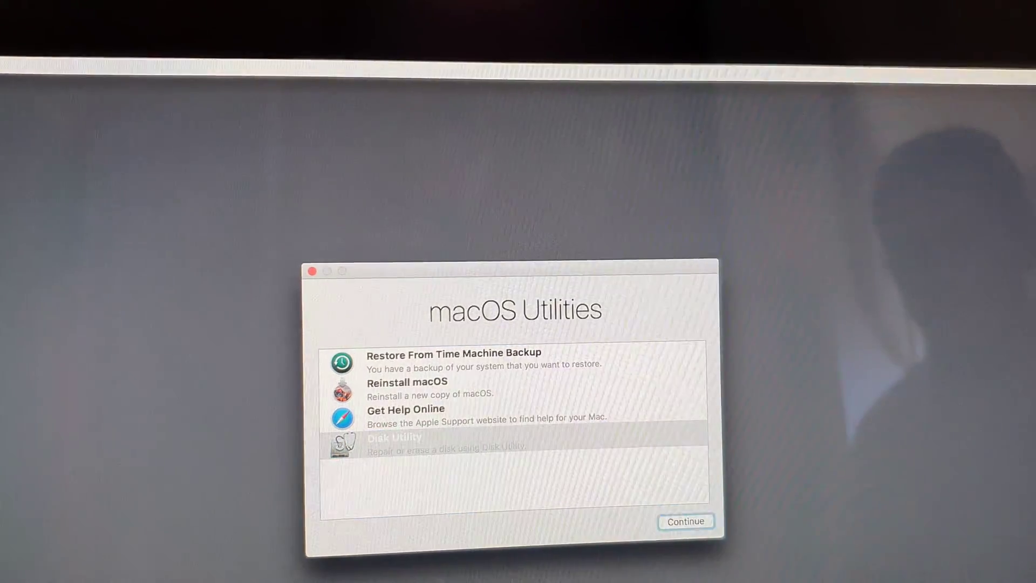
pyautogui.press('Return')
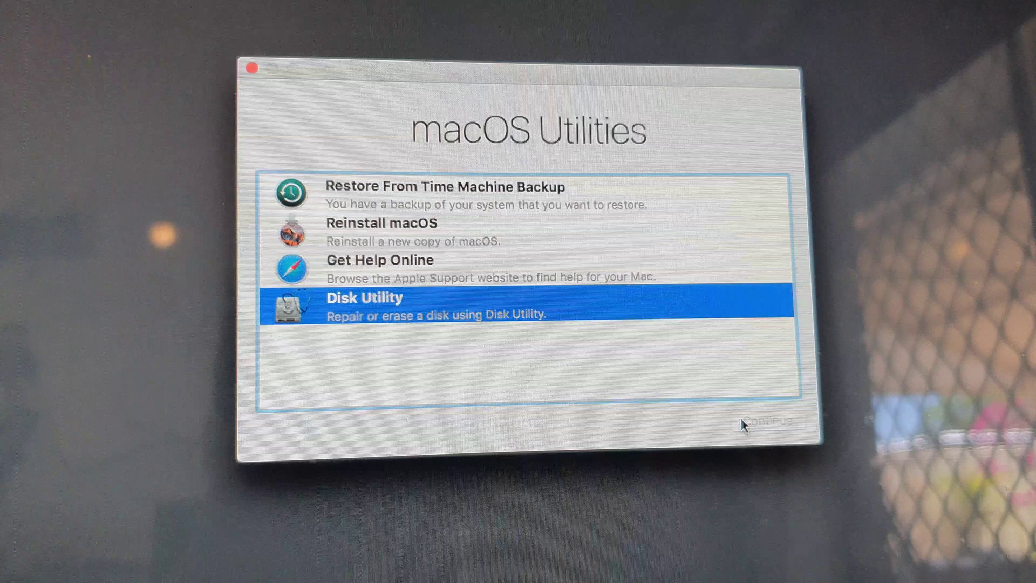
pyautogui.click(741, 419)
# - Run First Aid on the internal WDC drive, review its detailed log, and dismiss the report
pyautogui.click(462, 170)
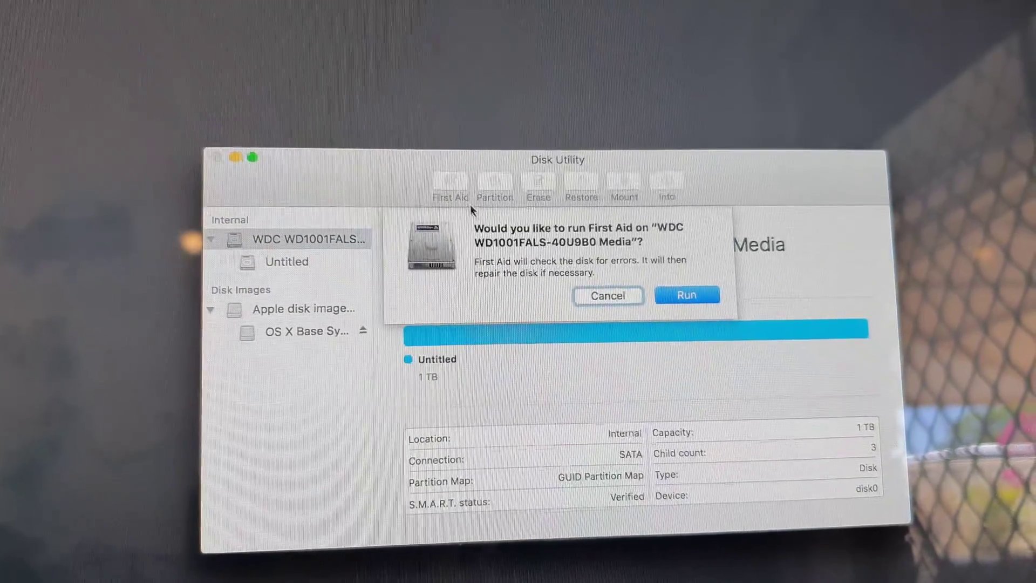
pyautogui.click(684, 294)
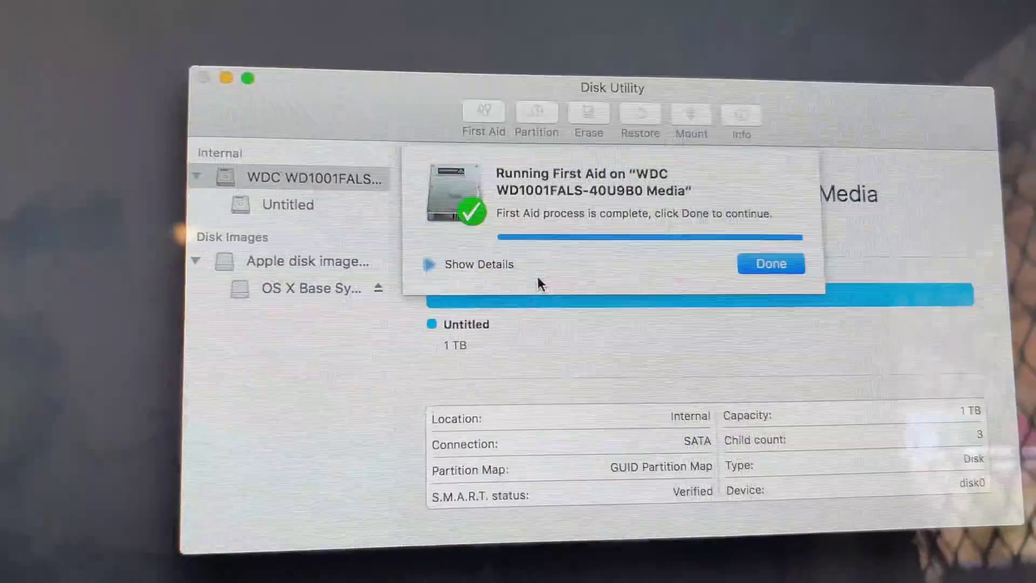
pyautogui.click(506, 264)
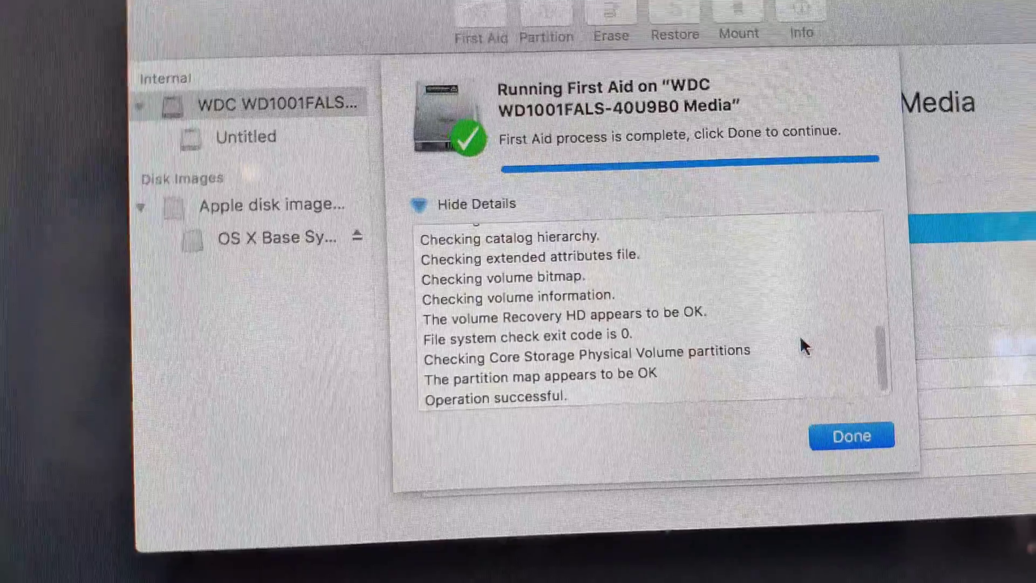
pyautogui.click(851, 435)
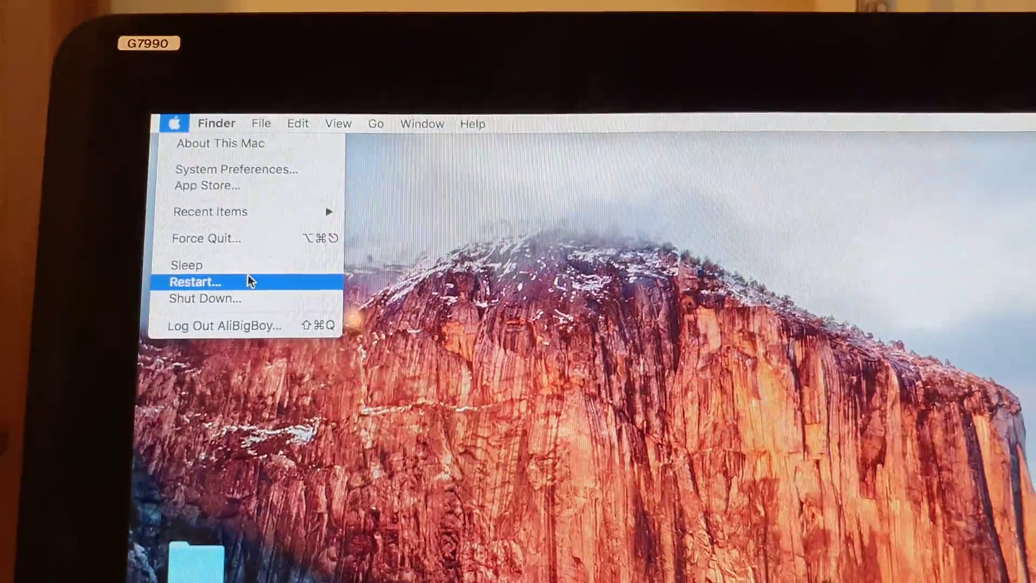
# - Restart the Mac from the Apple menu, holding Command+R to boot into recovery
pyautogui.click(248, 278)
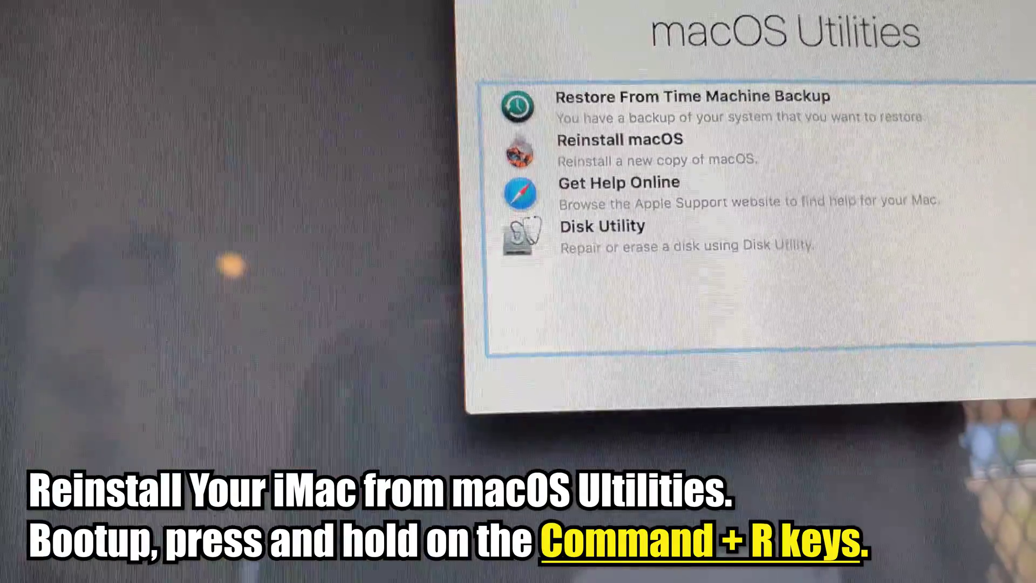
# - Choose Reinstall macOS and continue into the macOS Sierra installer
pyautogui.click(599, 120)
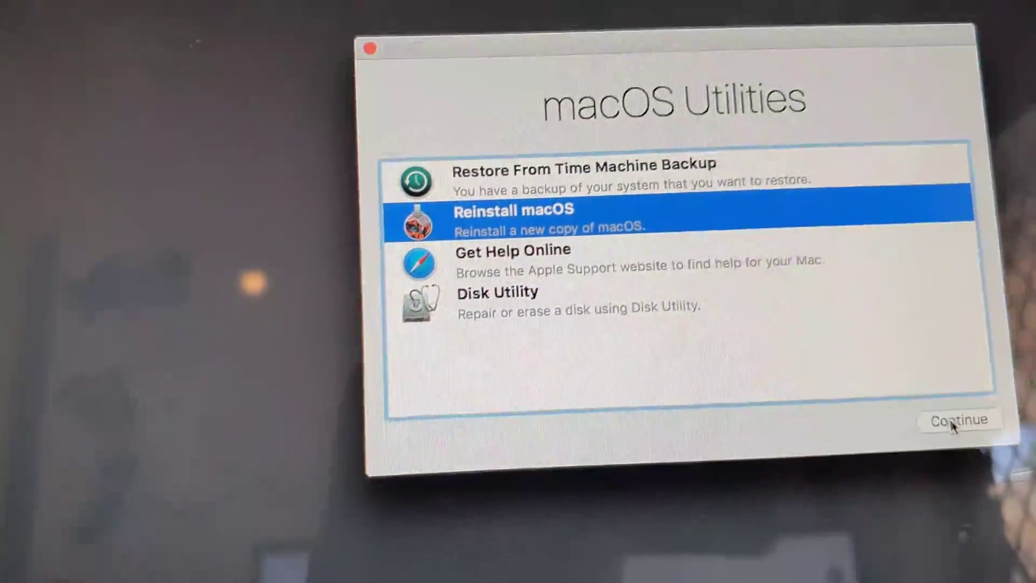
pyautogui.click(878, 435)
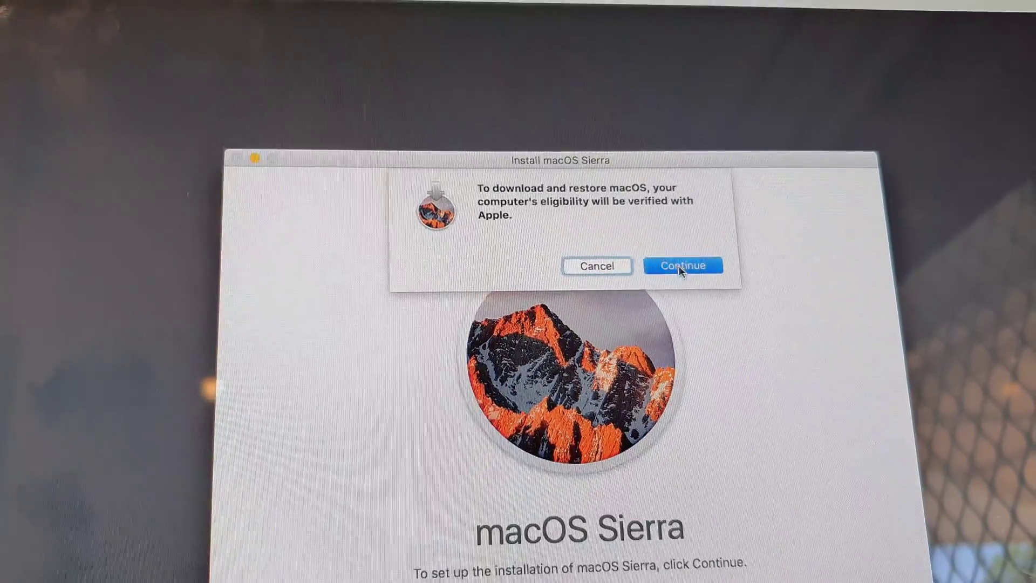
# - Confirm Apple's eligibility verification so the Sierra installation continues
pyautogui.click(678, 266)
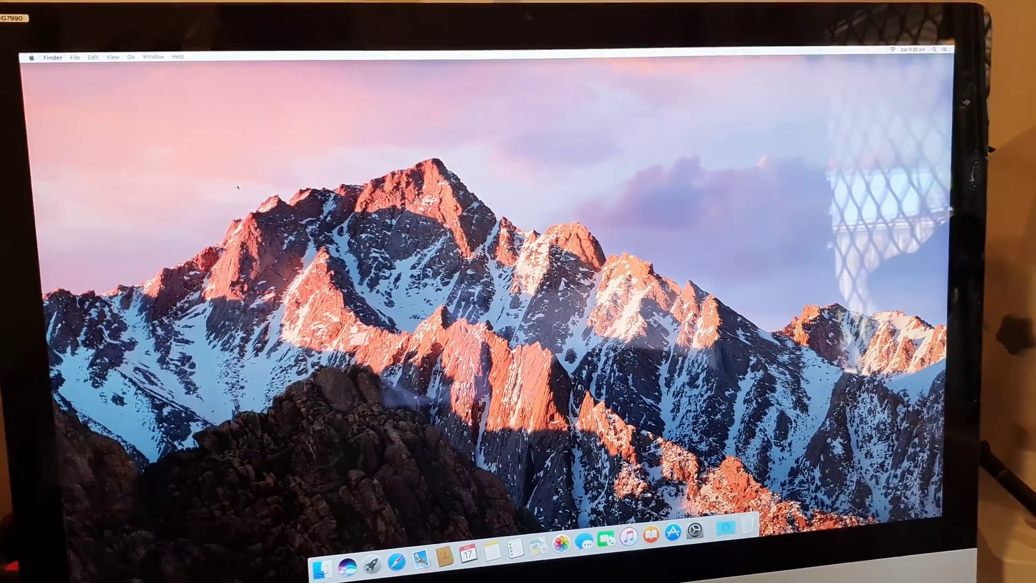